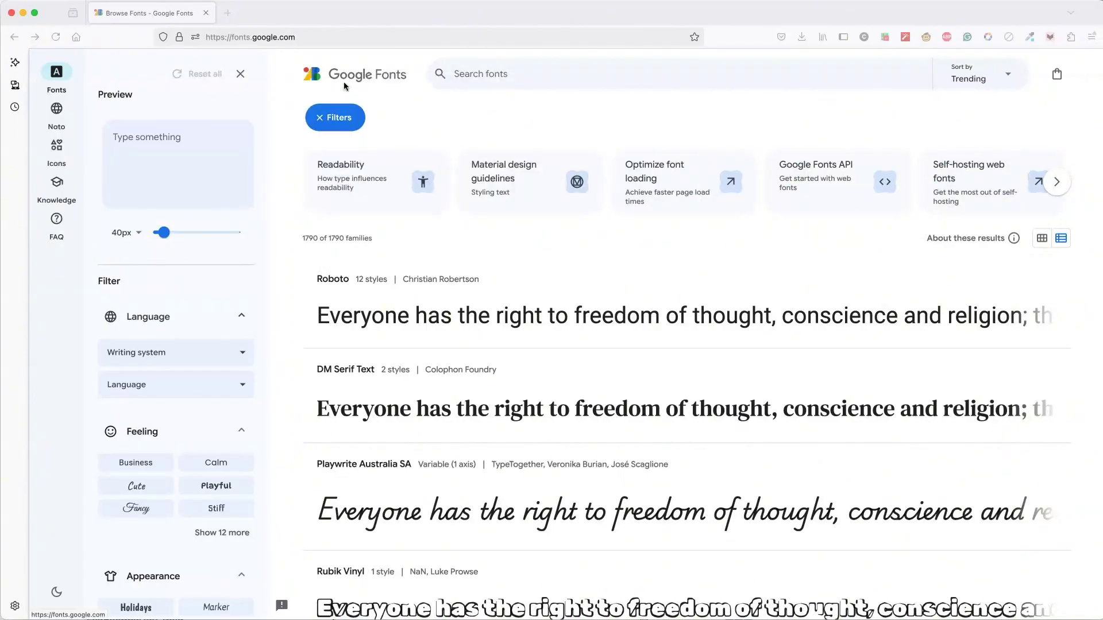
Search Google Fonts for 'outline' and open the Londrina Outline result among the three families
click(324, 38)
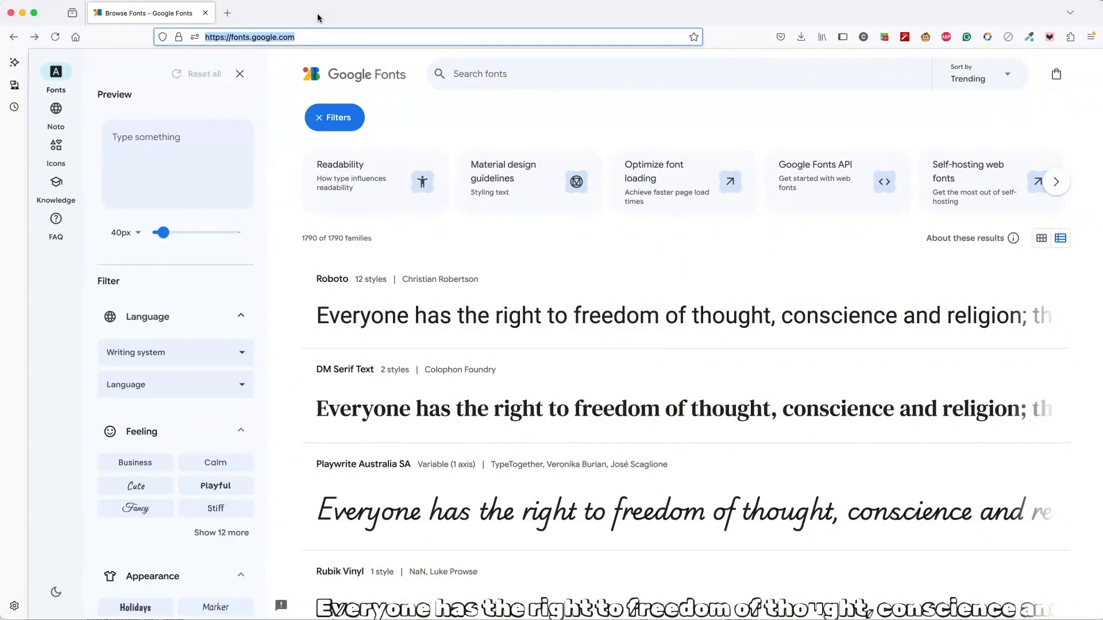
click(465, 76)
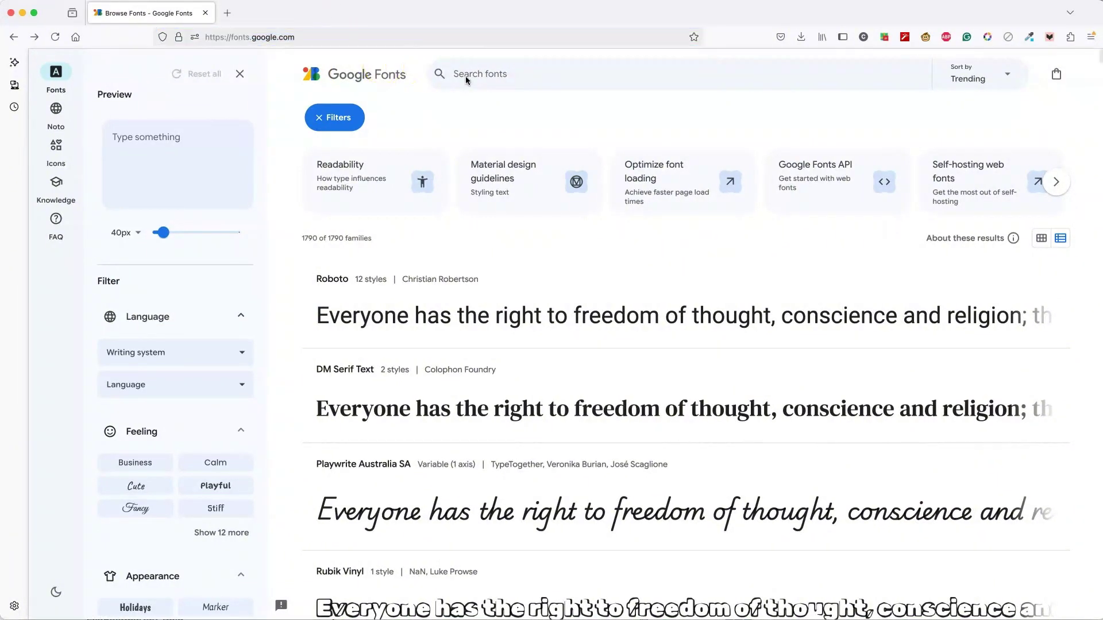
text(outline)
key(Return)
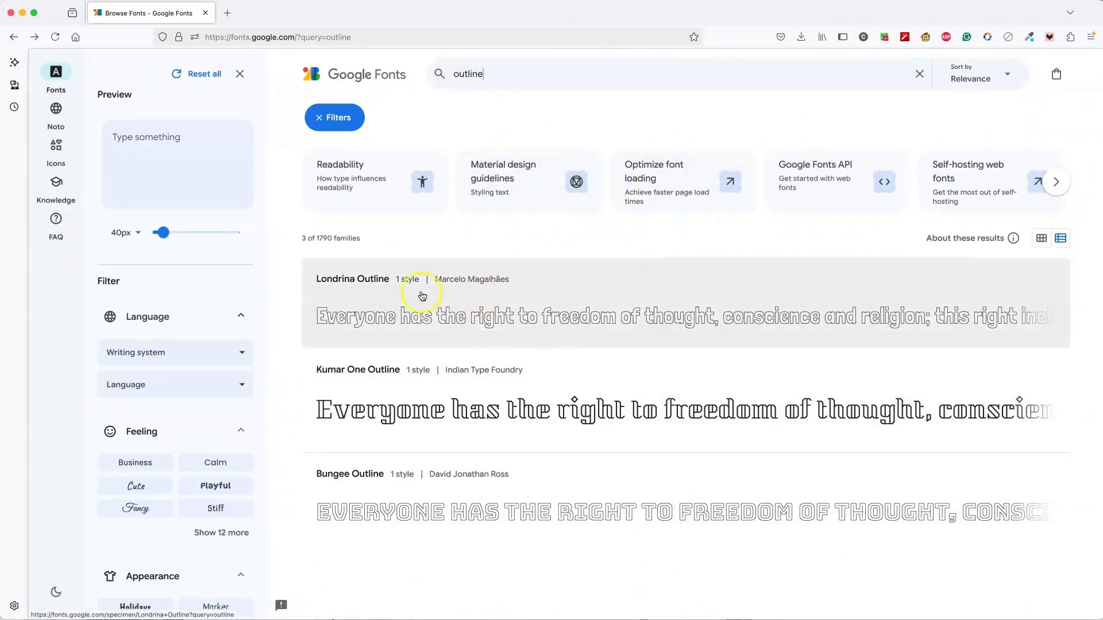
click(725, 301)
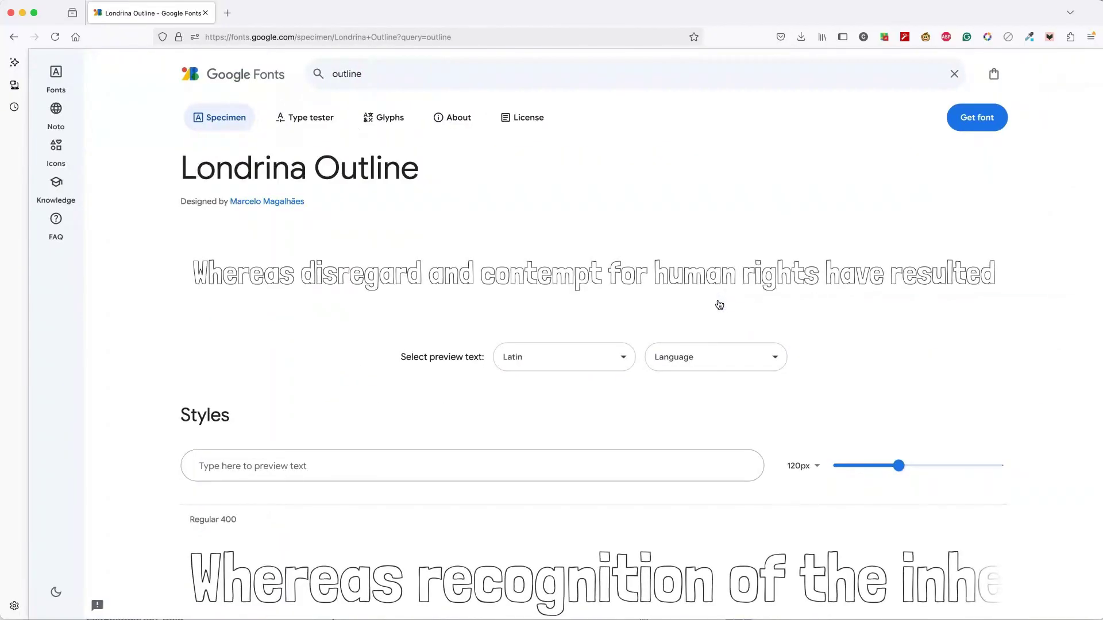
Download Londrina Outline as LondrinaOutline-Regular.ttf and move its Finder folder window aside
click(978, 119)
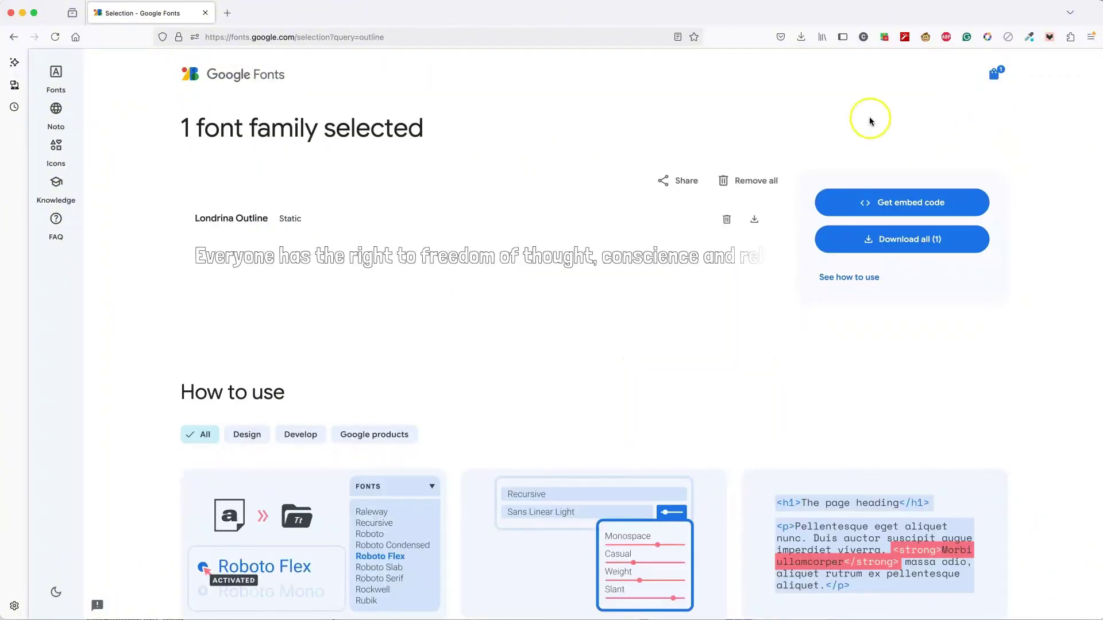
click(924, 242)
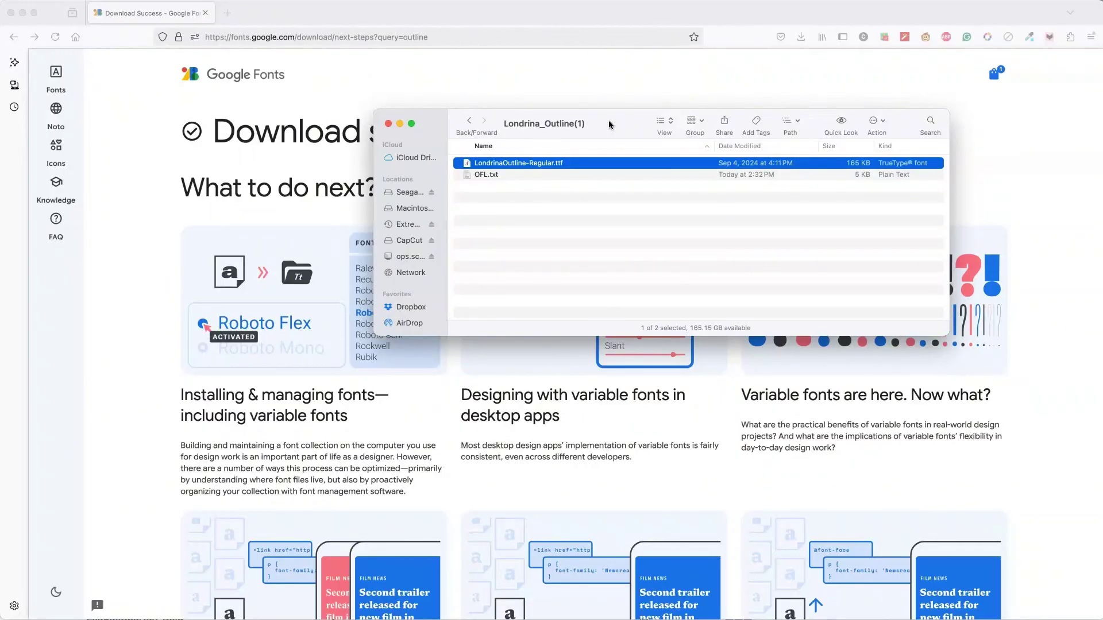
click(562, 164)
drag(605, 124, 1095, 46)
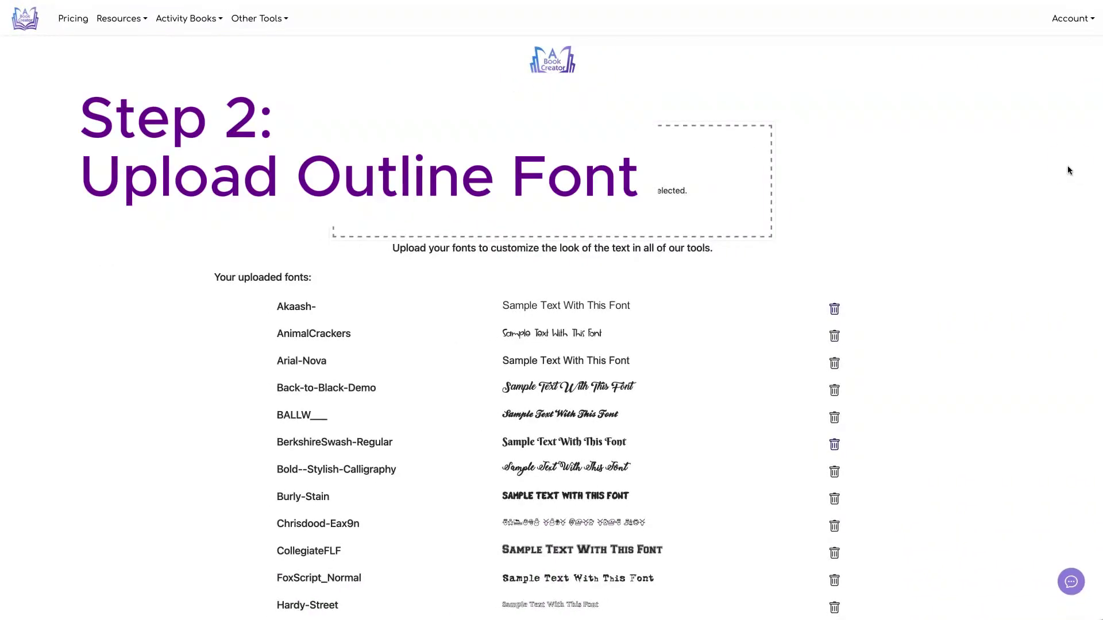
Upload LondrinaOutline-Regular.ttf on the Account > Fonts page and find it in the uploaded list
click(1072, 19)
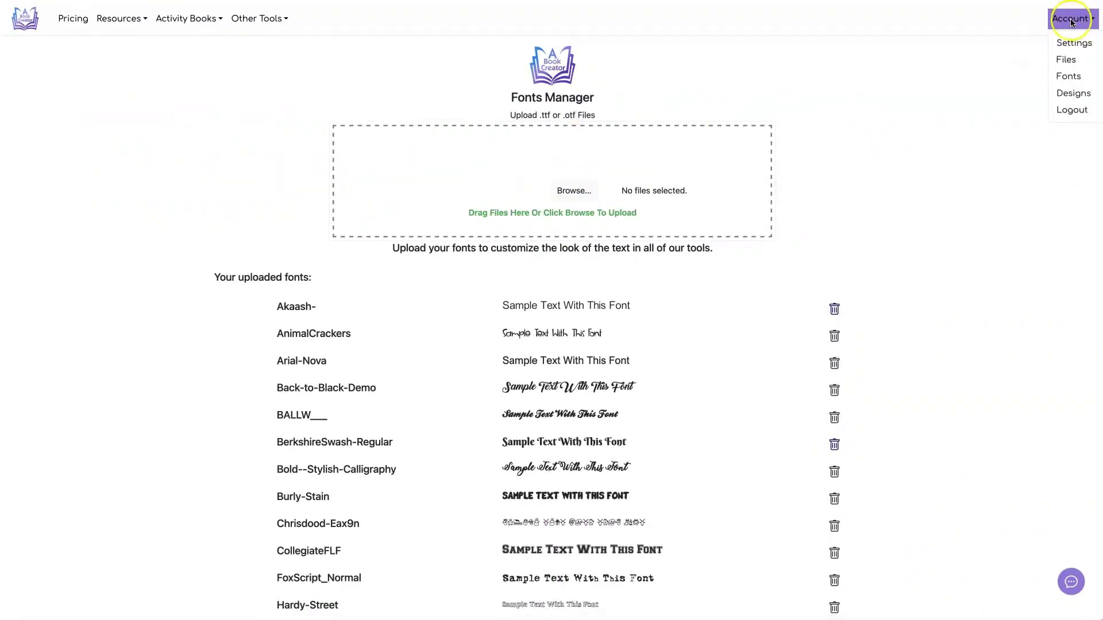
click(1066, 79)
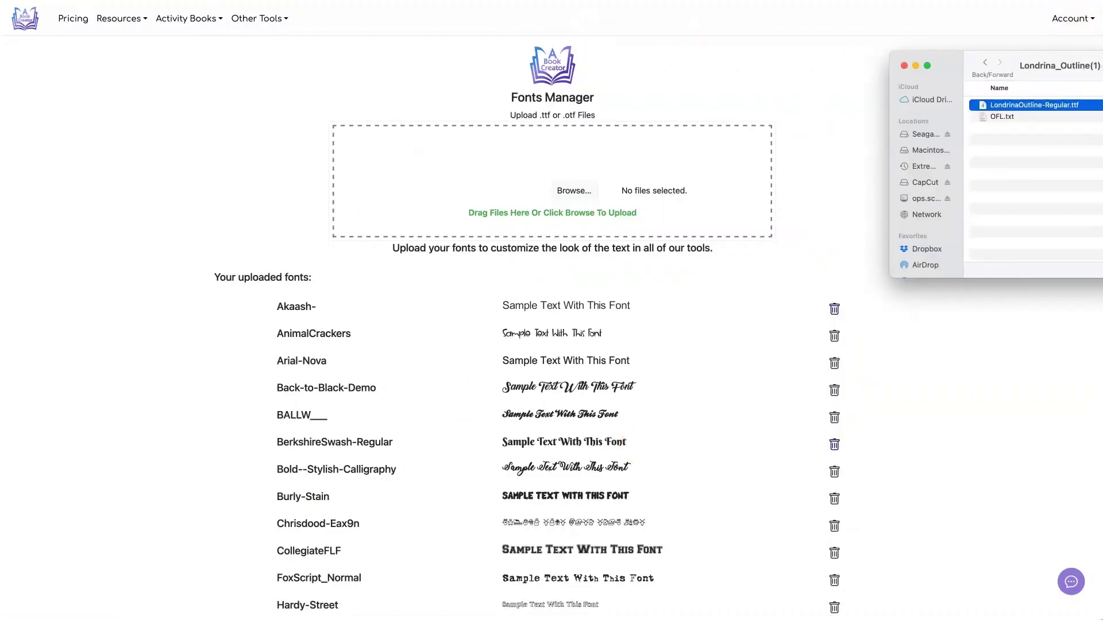
click(1033, 106)
drag(1032, 107, 609, 170)
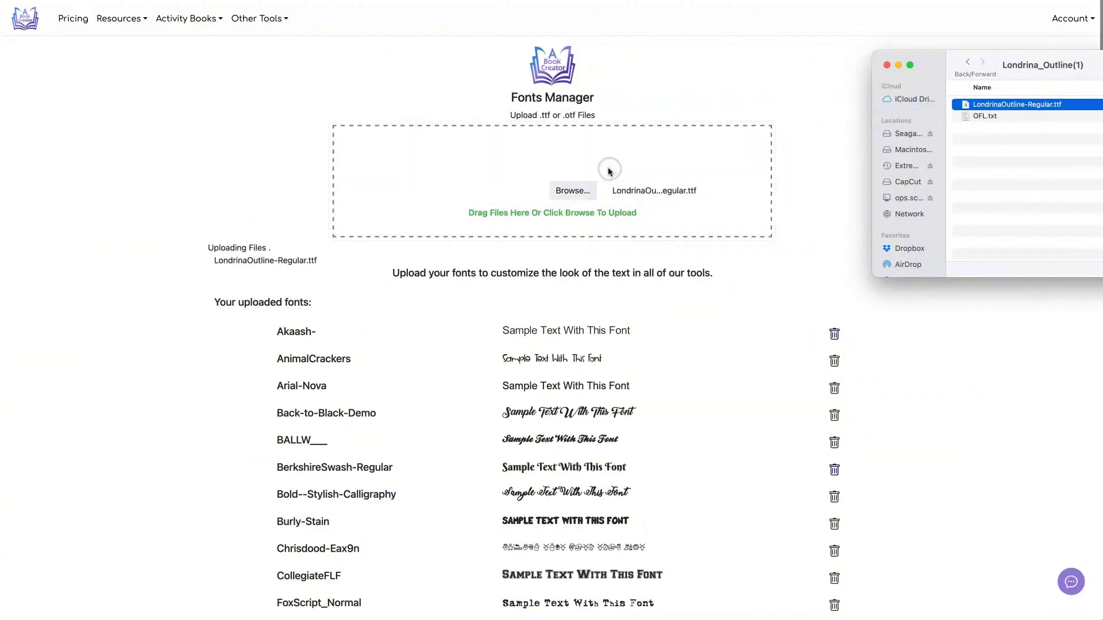
click(929, 40)
scroll(877, 167, down, 3)
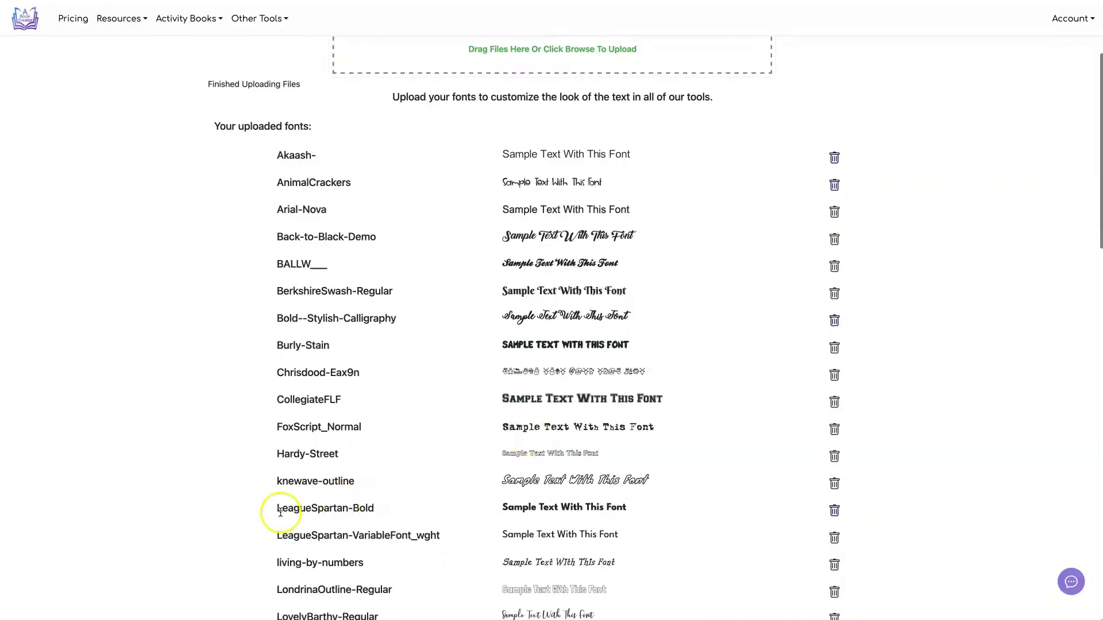
scroll(381, 493, down, 3)
drag(278, 457, 660, 467)
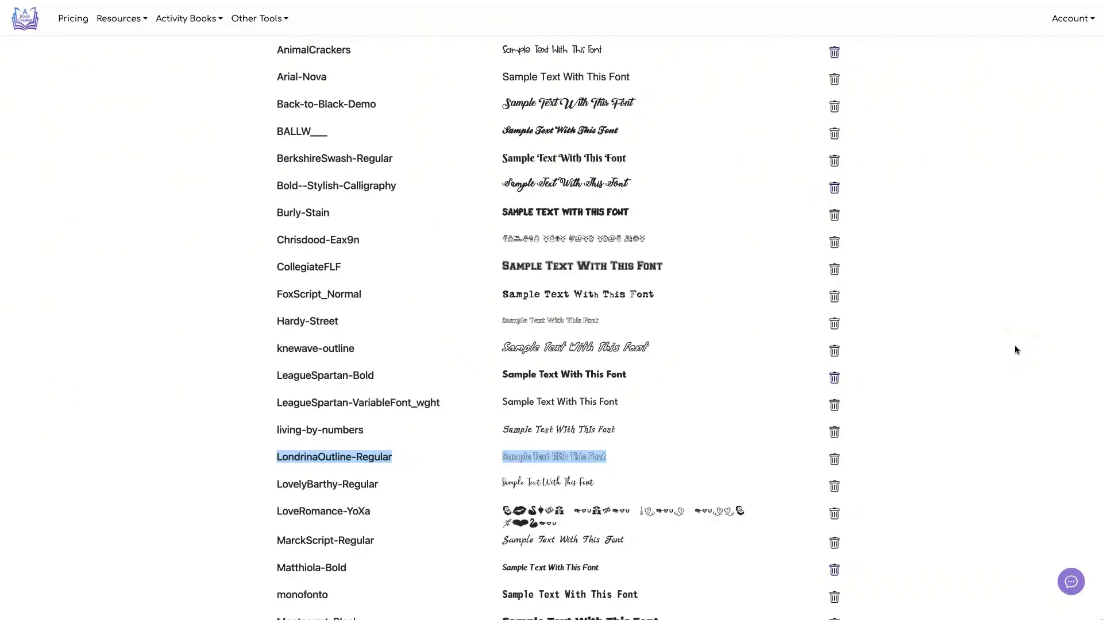
Load the saved Coloring Word Search settings in the Activity Books word search tool
click(1017, 344)
click(189, 18)
click(207, 313)
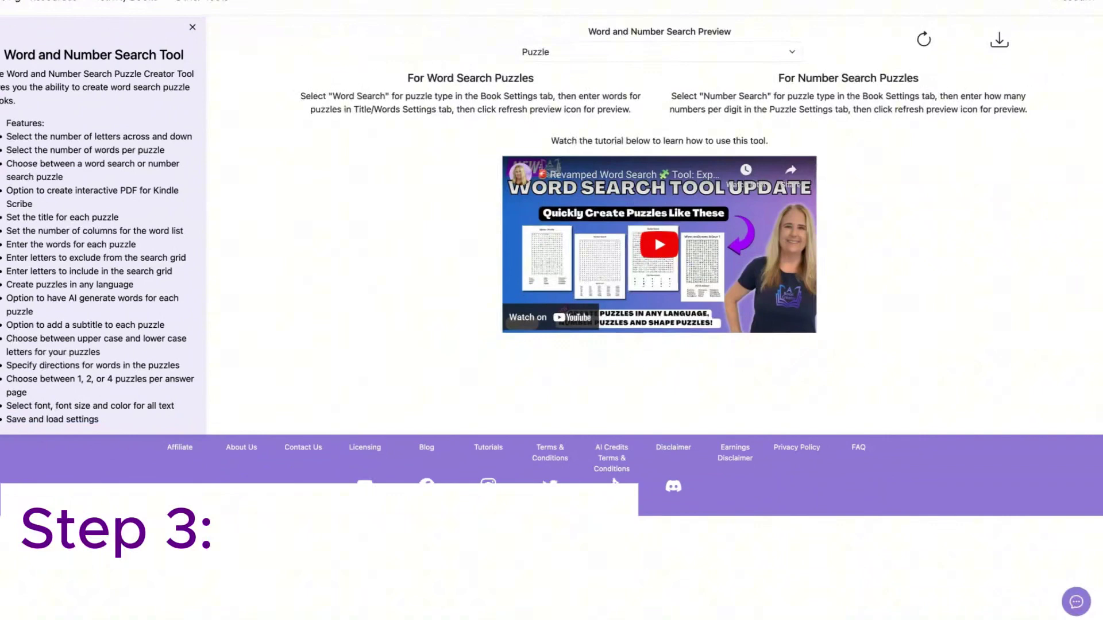
click(25, 355)
click(192, 217)
click(192, 252)
click(139, 246)
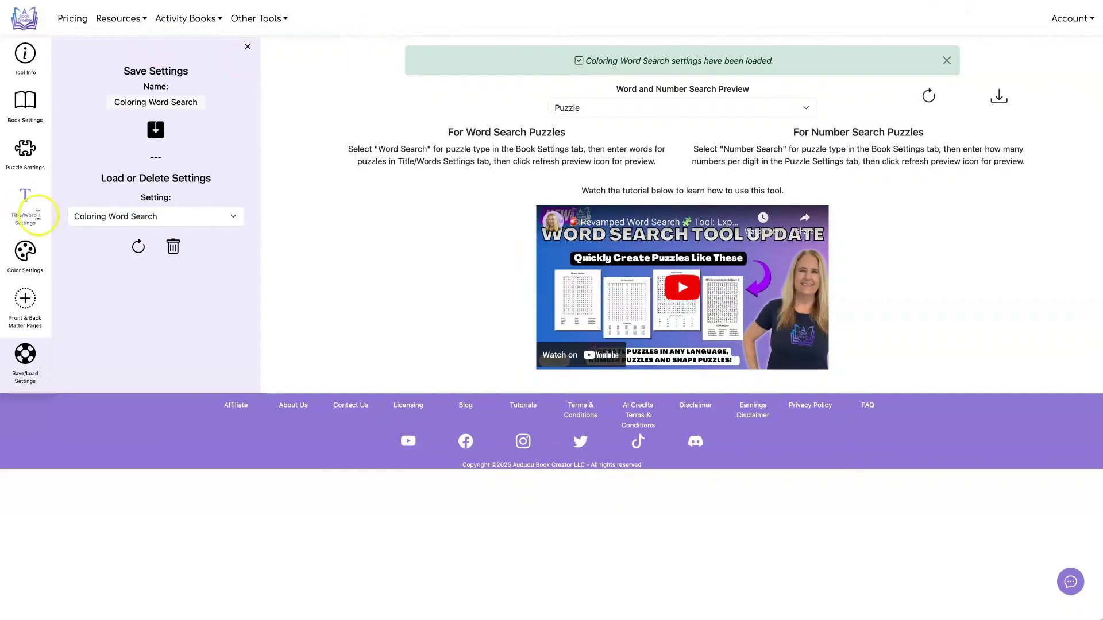
Paste the beach word list into the puzzle words and refresh the preview
click(24, 196)
scroll(122, 192, down, 4)
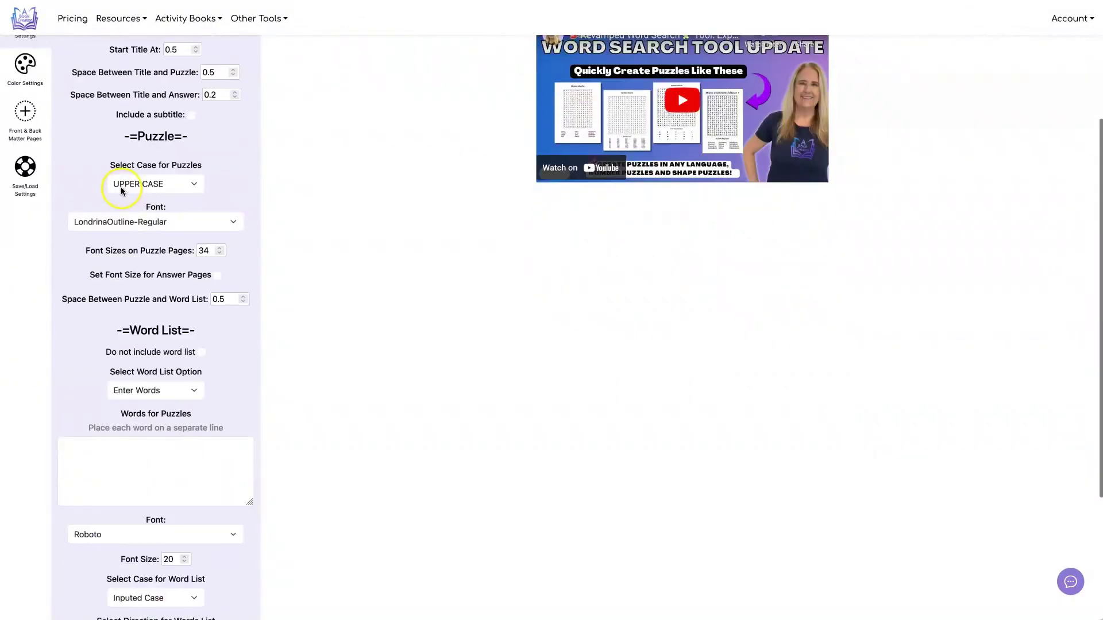
click(125, 436)
key(ctrl+v)
scroll(547, 326, up, 5)
click(931, 96)
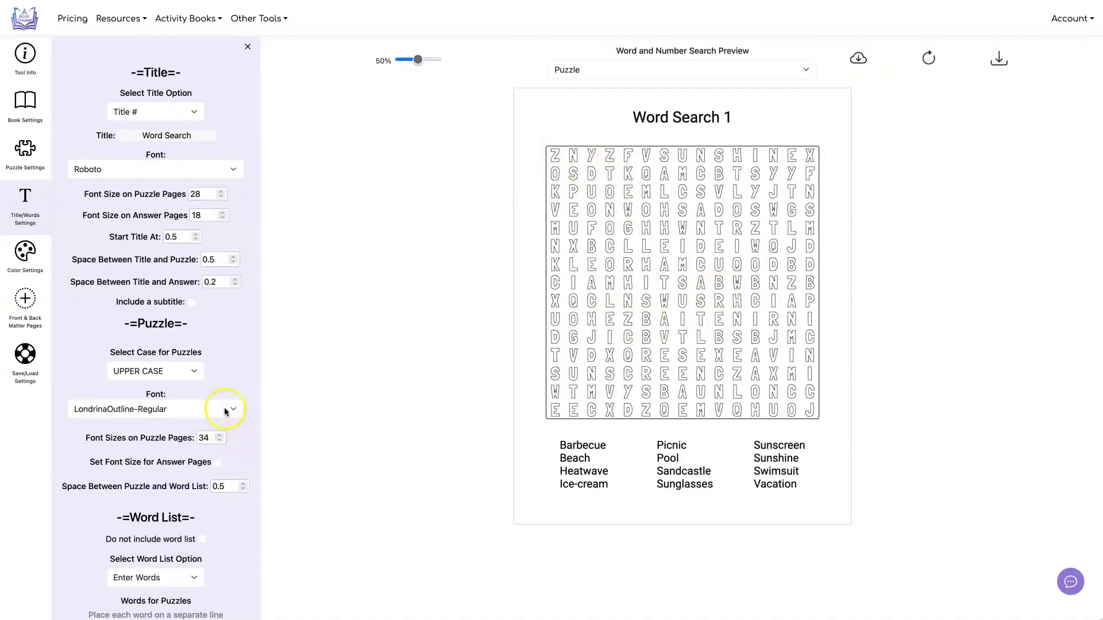
Set the puzzle page font size to 35 and refresh the preview
scroll(236, 354, down, 1)
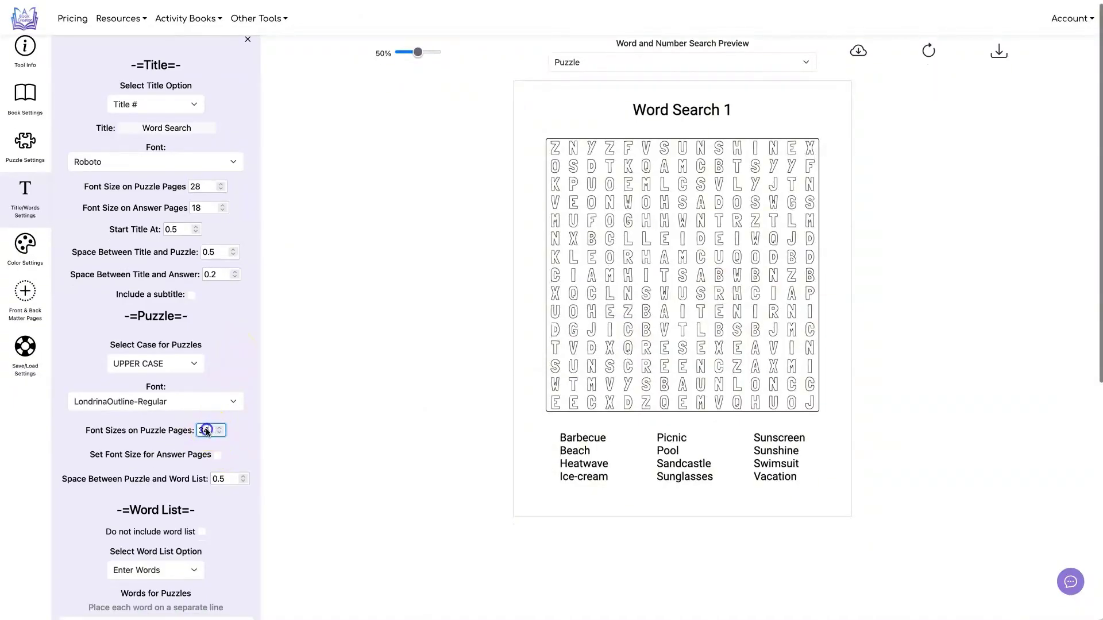
text(0)
click(382, 377)
click(928, 51)
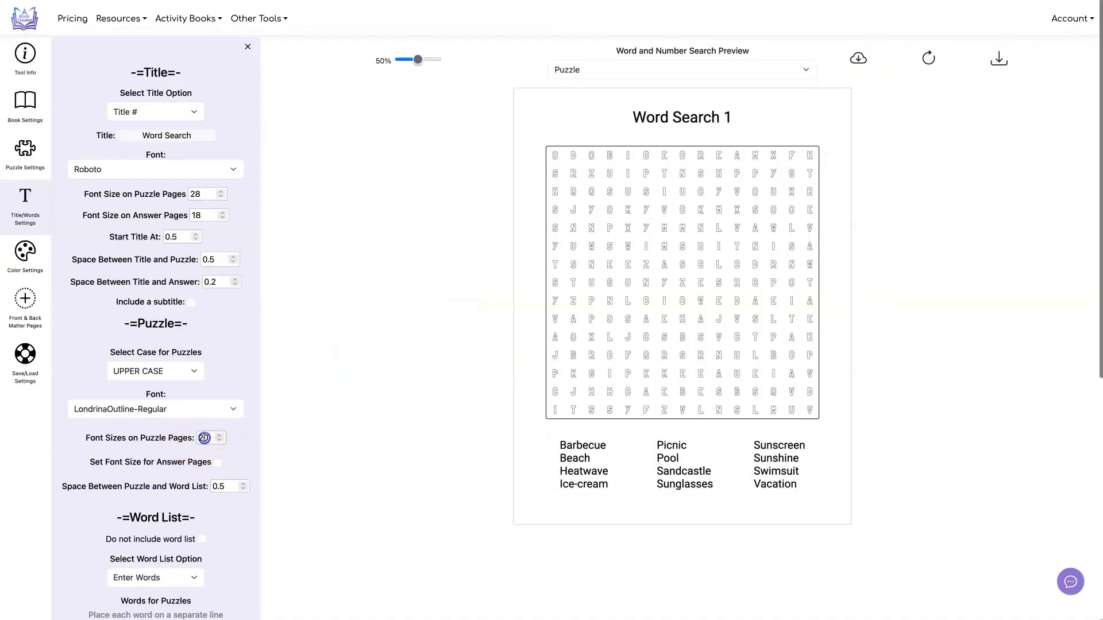
text(35)
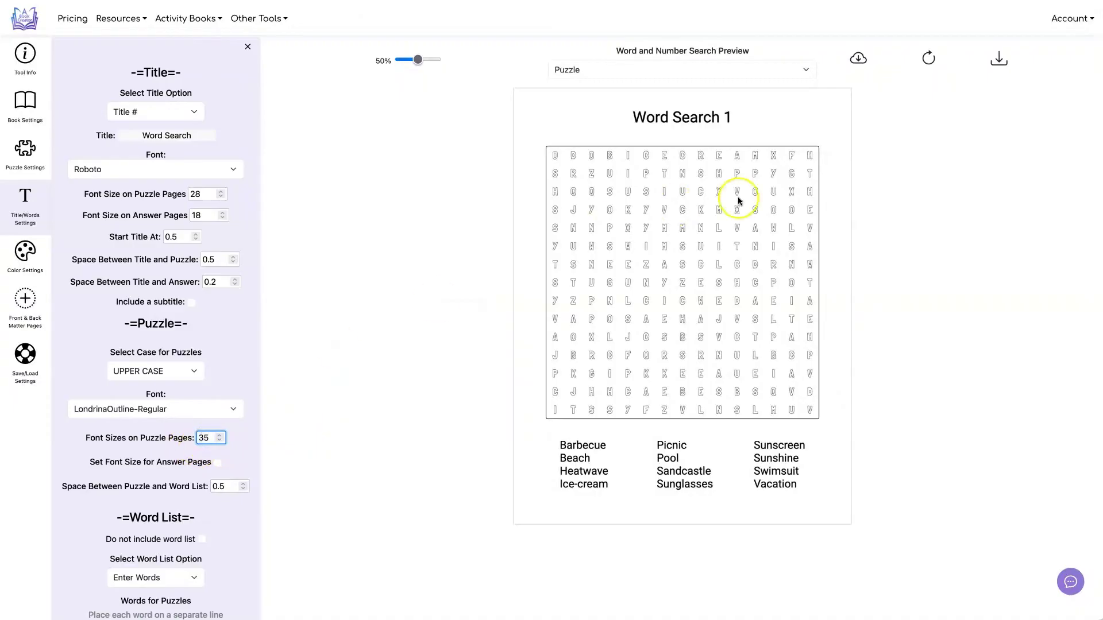
click(928, 57)
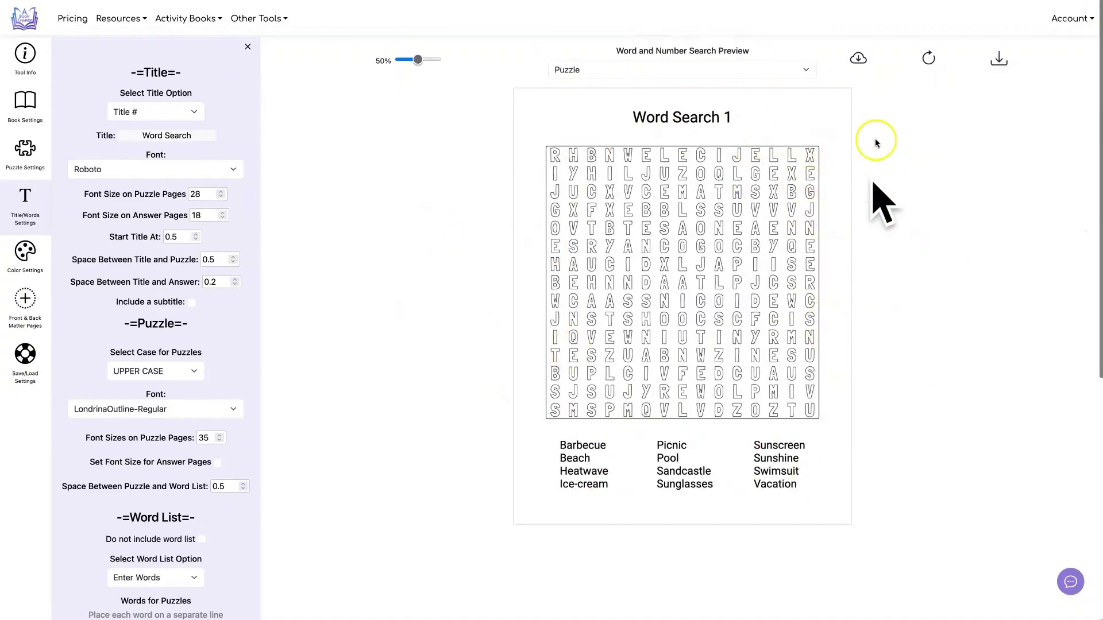
Download the word search puzzle as a PDF
click(858, 59)
click(912, 96)
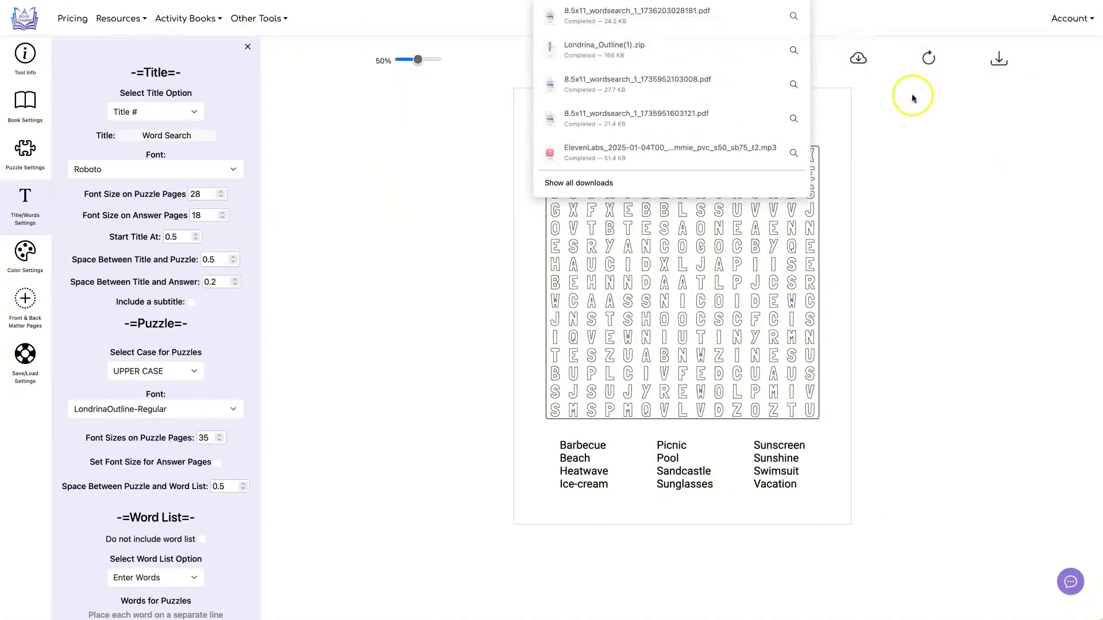
click(999, 61)
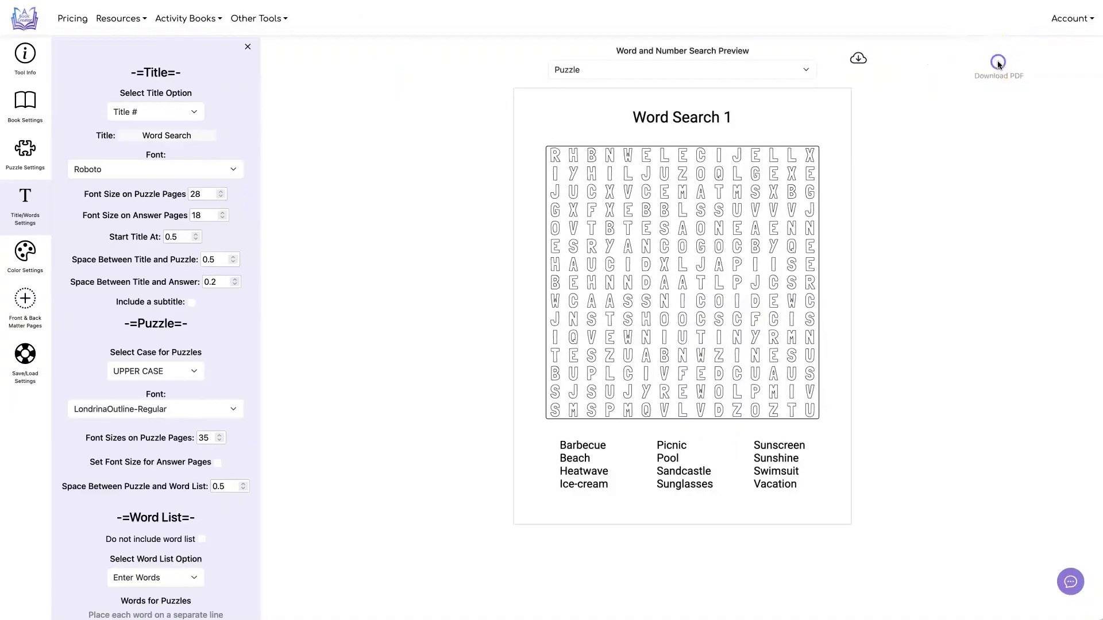
scroll(584, 177, down, 10)
scroll(585, 177, up, 10)
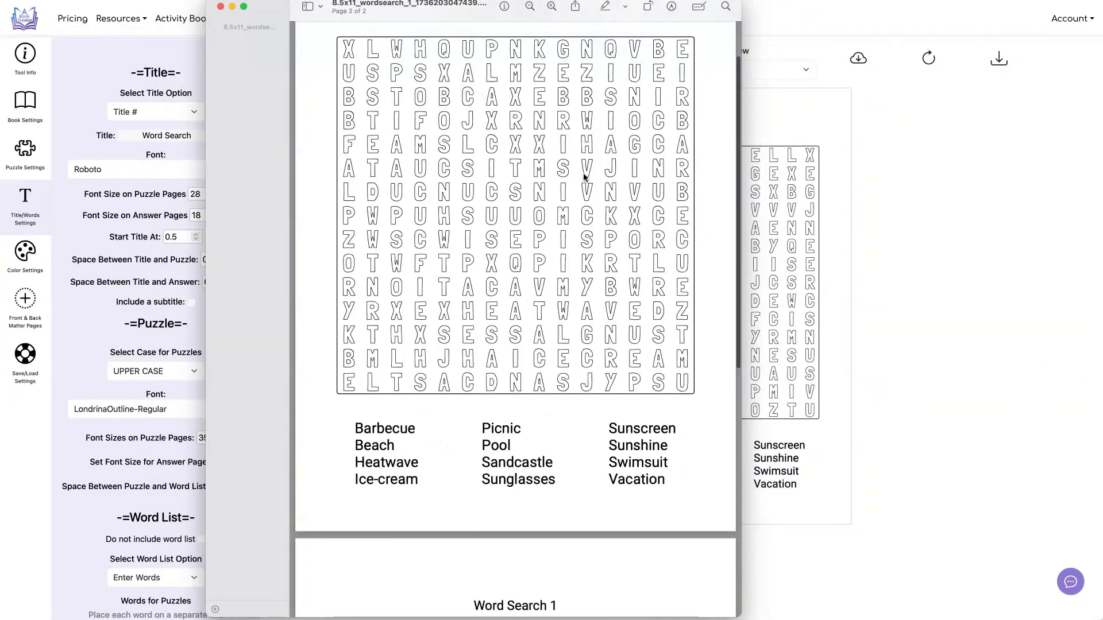